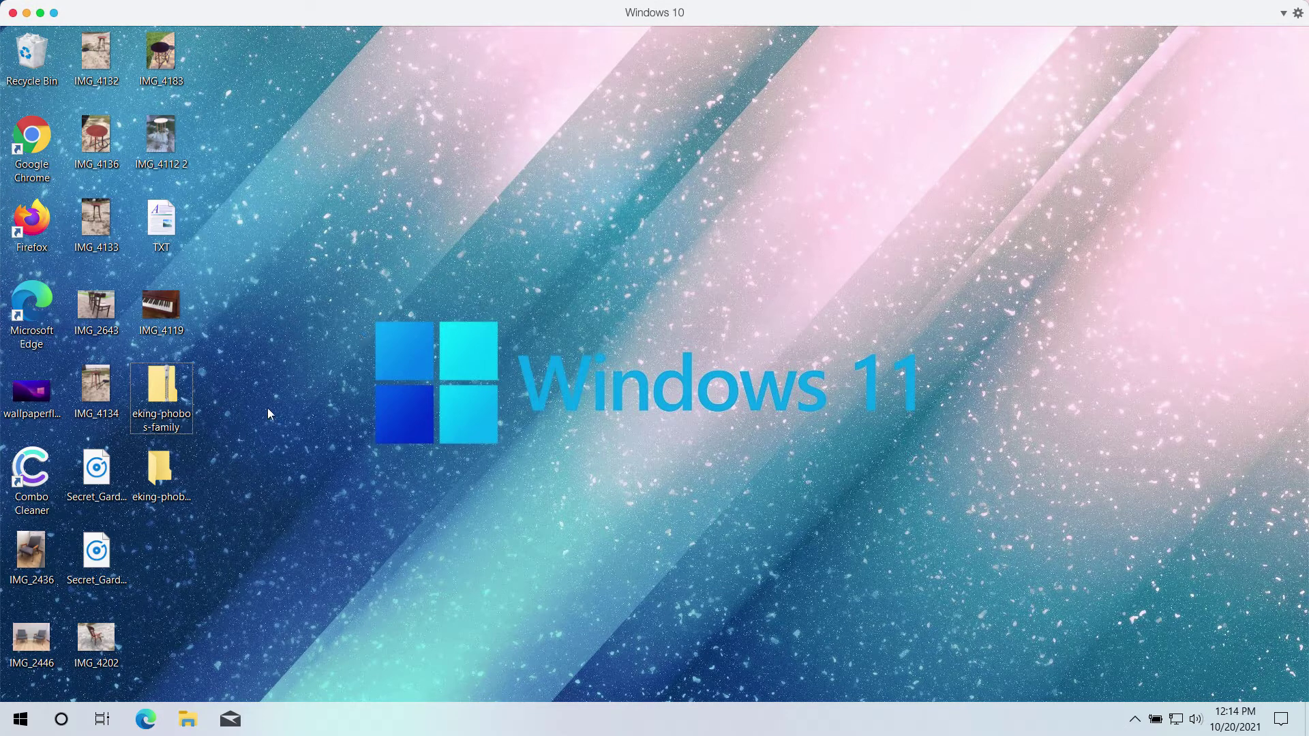
pyautogui.click(176, 424)
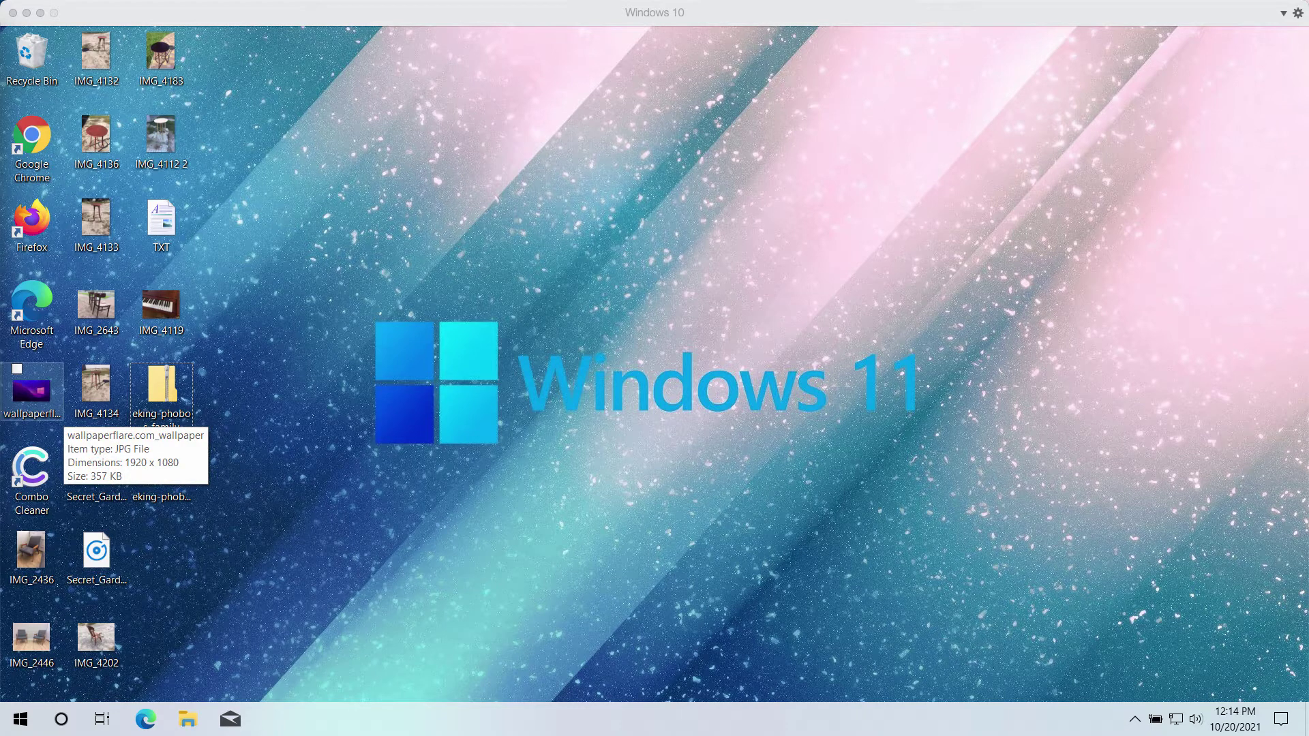
pyautogui.click(603, 167)
pyautogui.doubleClick(175, 307)
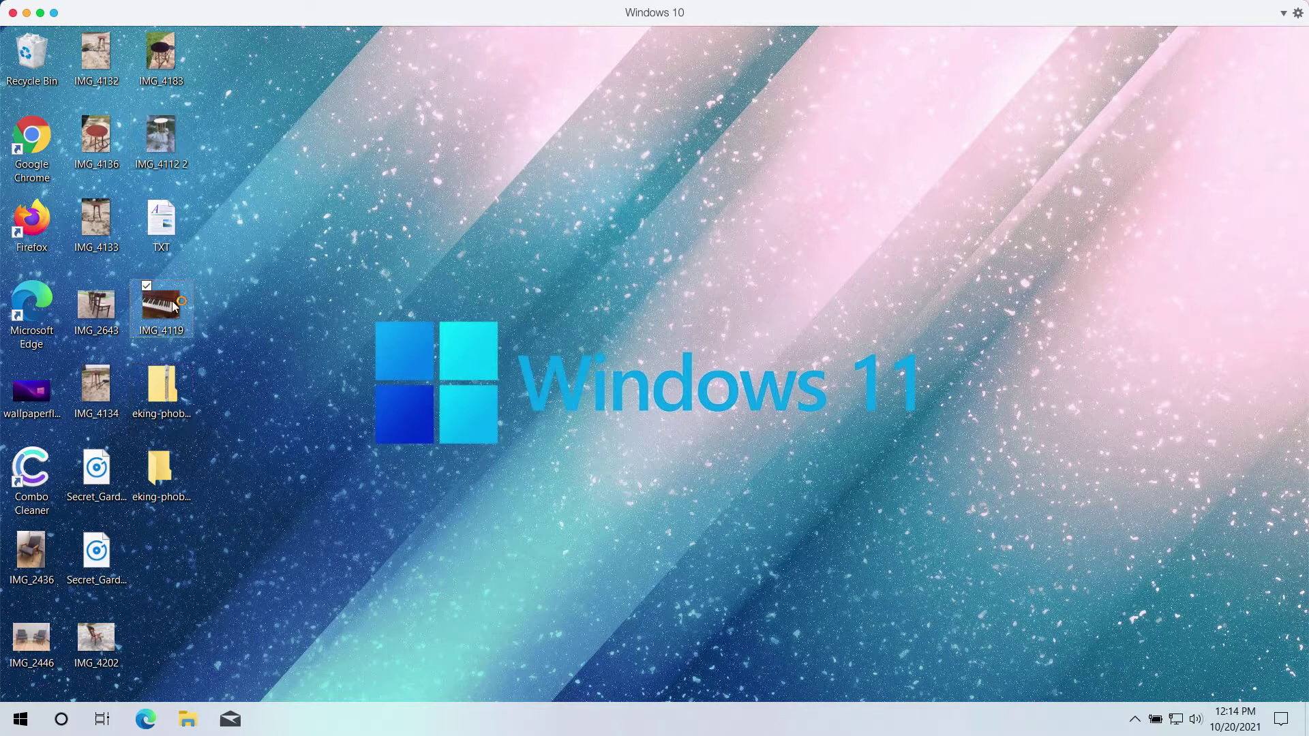
pyautogui.click(570, 71)
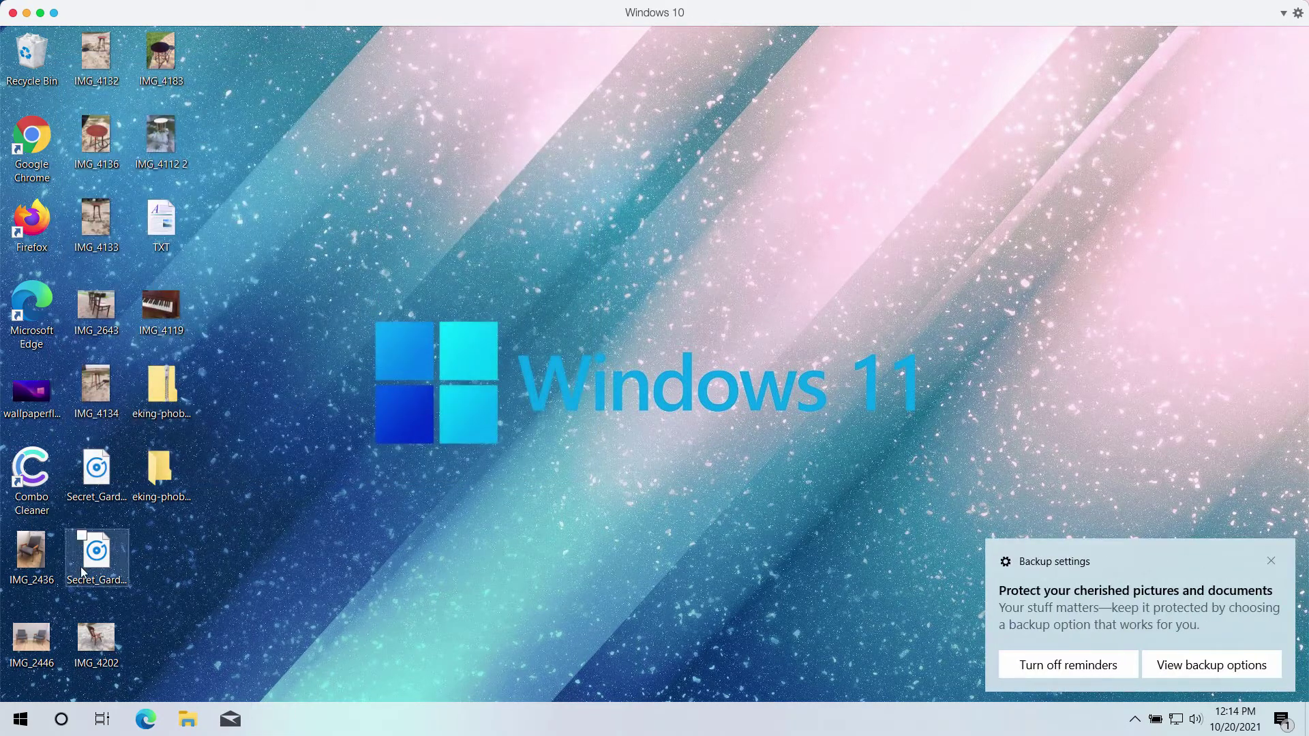
pyautogui.doubleClick(95, 637)
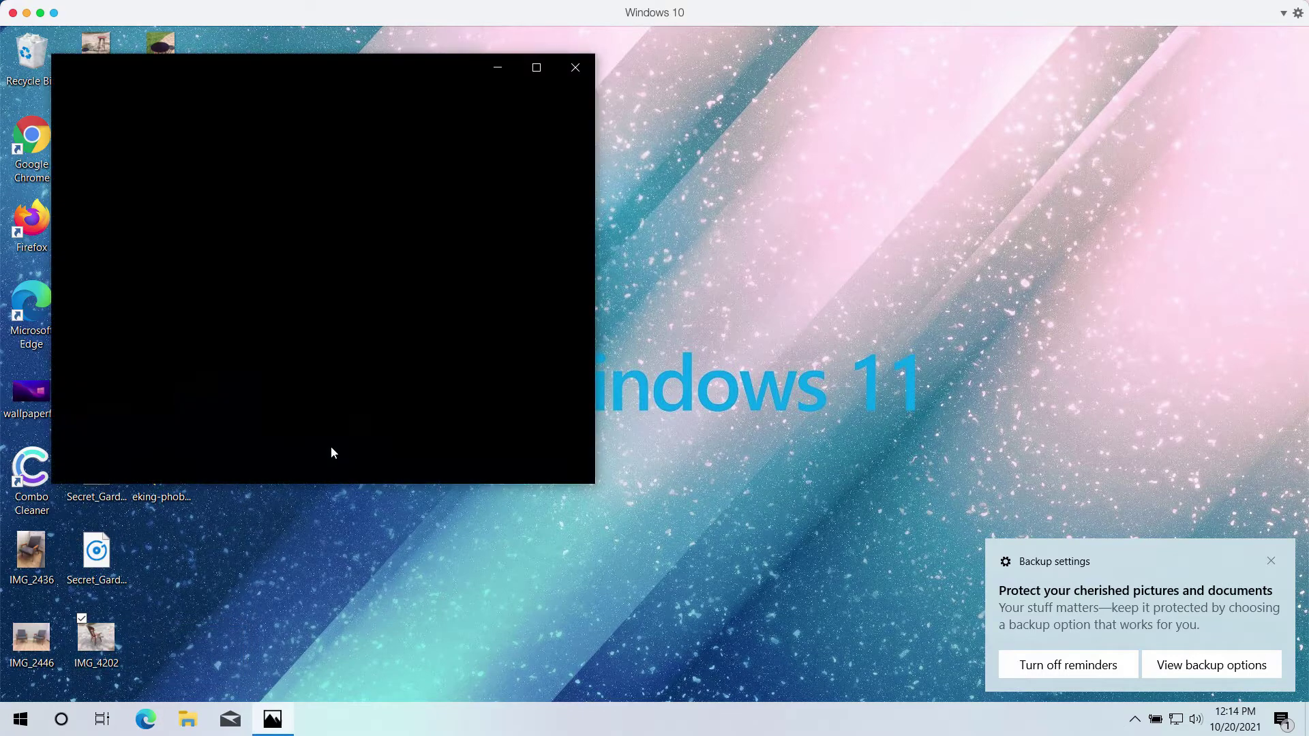
pyautogui.click(575, 67)
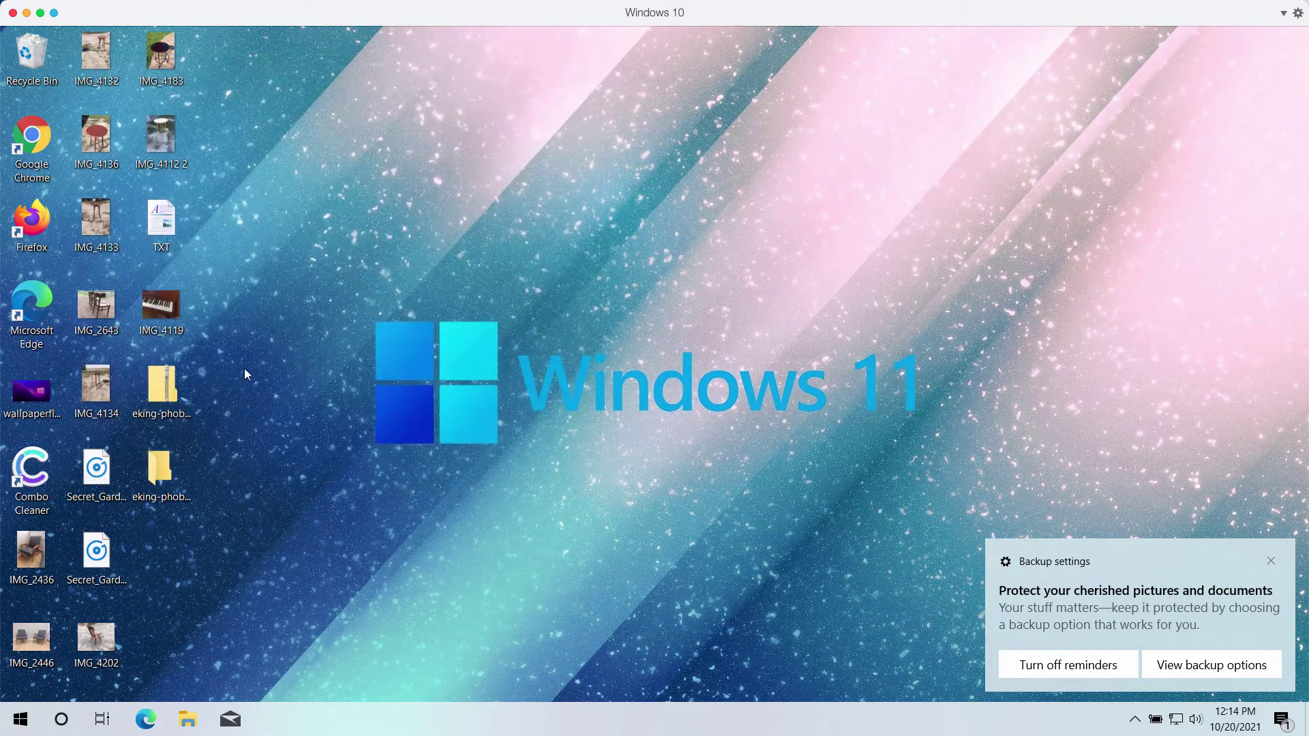
pyautogui.doubleClick(31, 549)
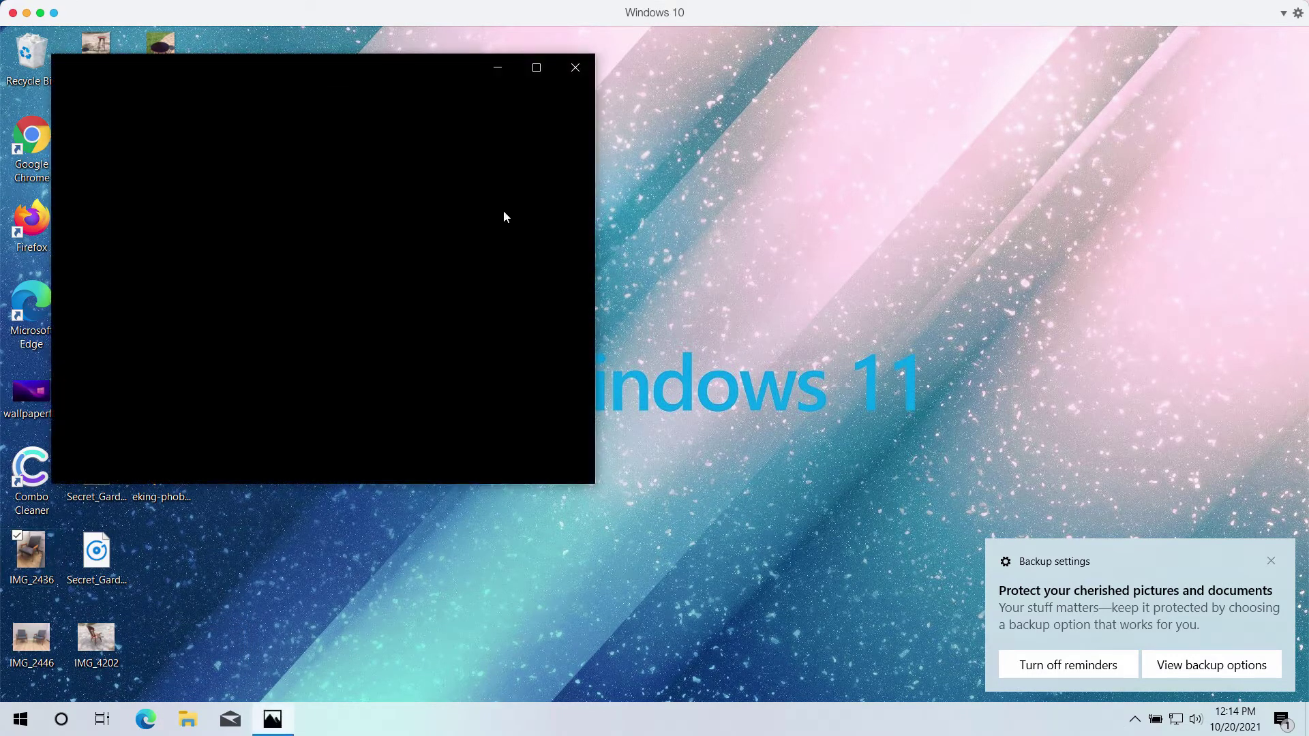
pyautogui.click(576, 68)
pyautogui.doubleClick(161, 470)
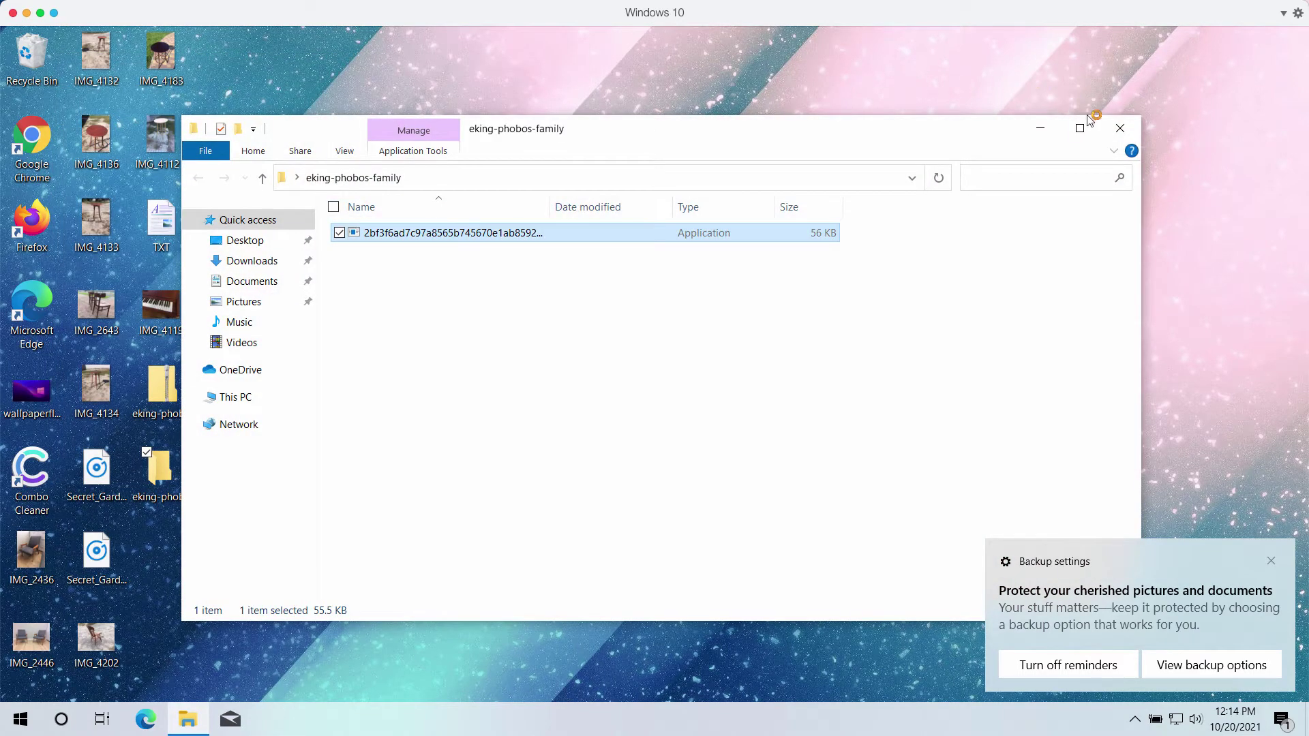
pyautogui.click(1120, 129)
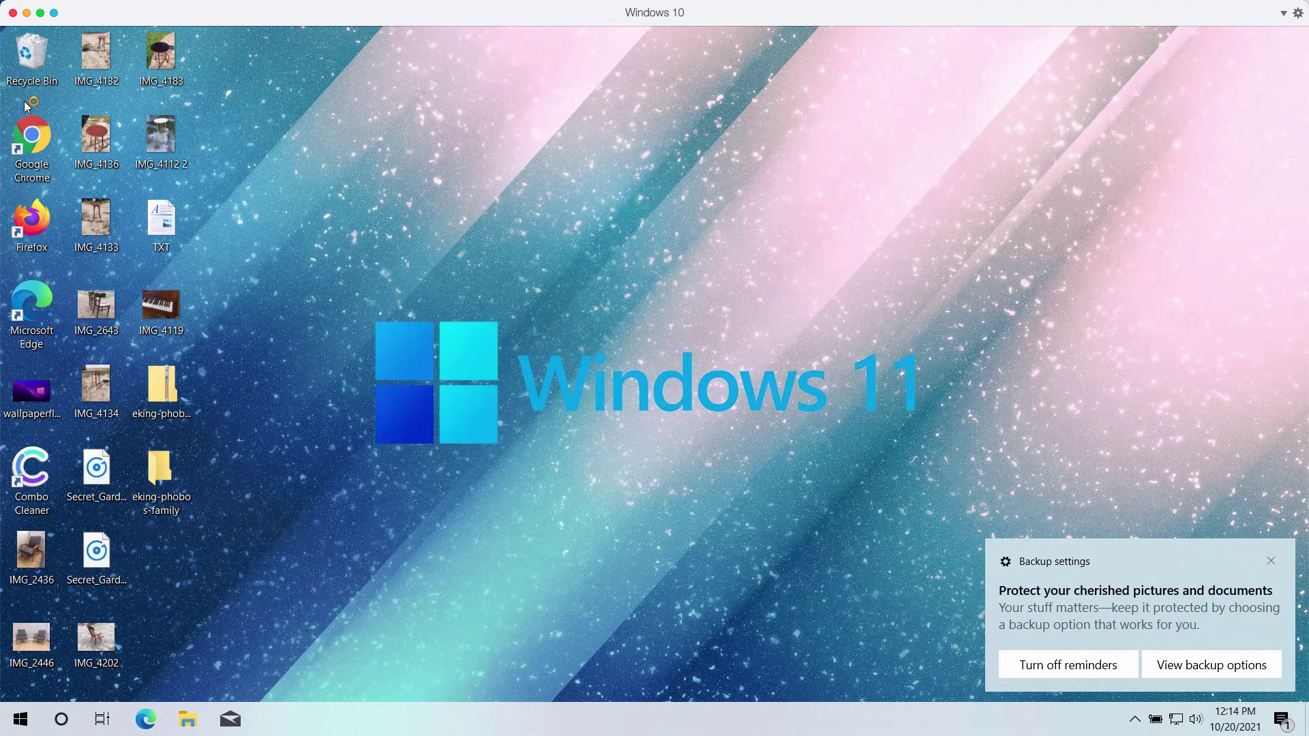
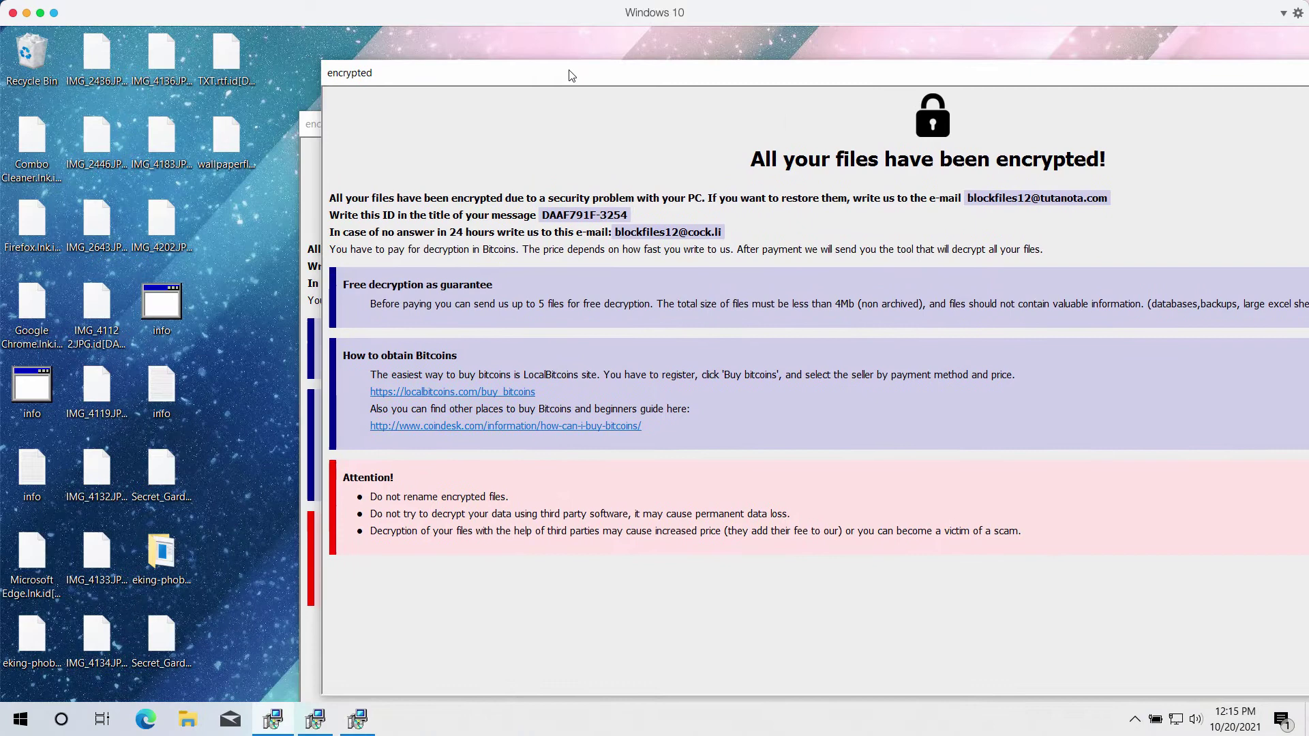
# - Try opening the encrypted .eking wallpaper file, then dismiss the open-with prompt without choosing an app
pyautogui.click(223, 118)
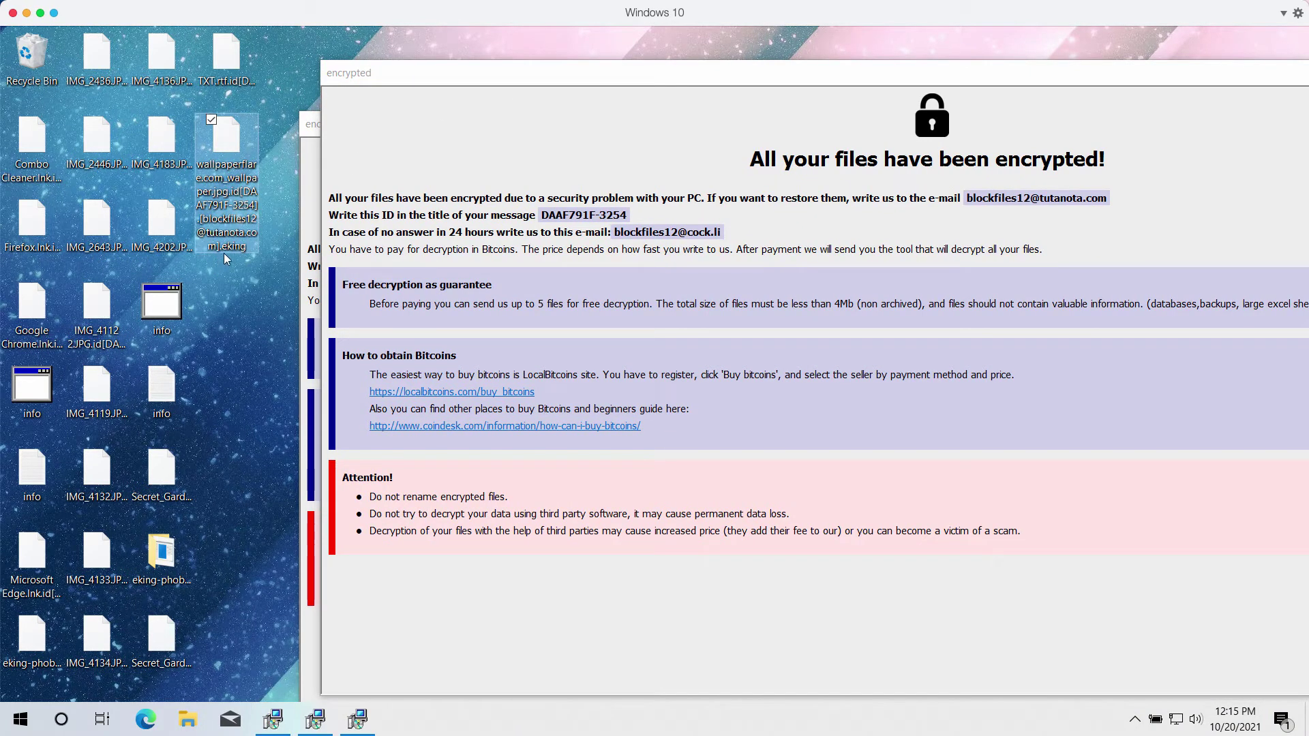
pyautogui.moveTo(229, 257)
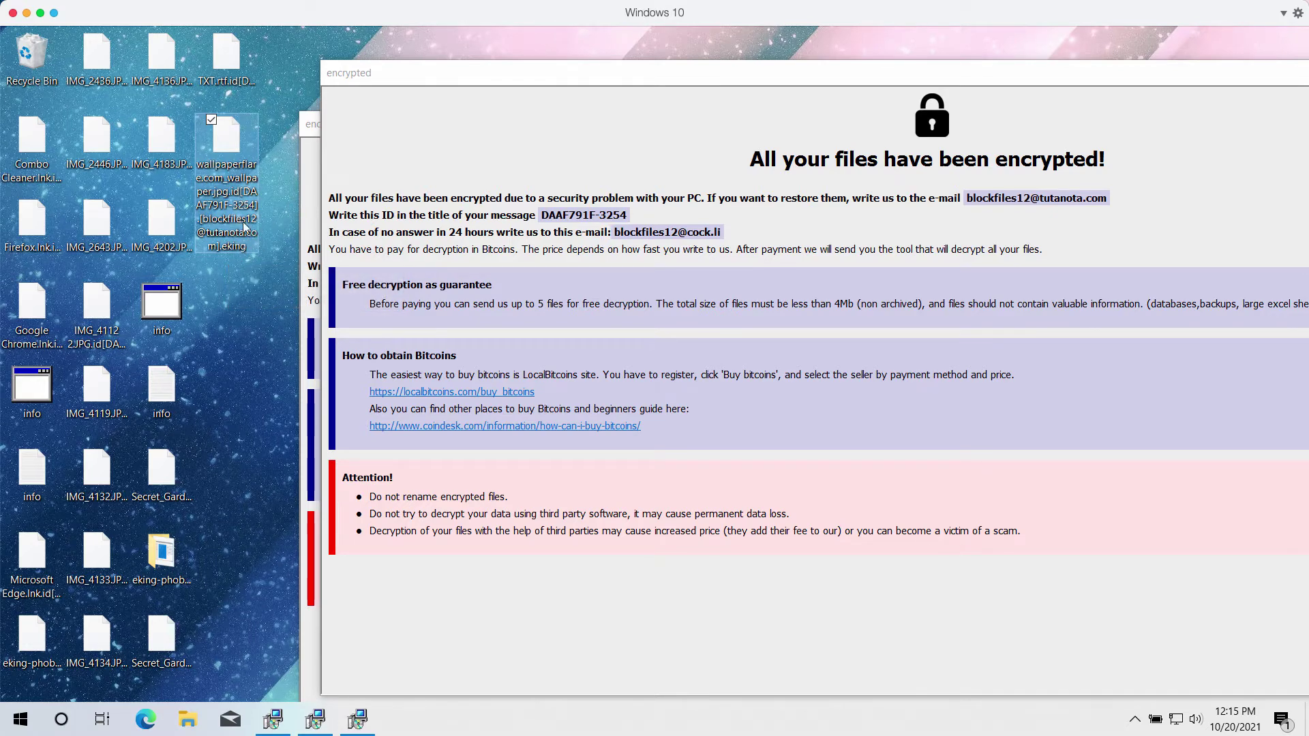
pyautogui.doubleClick(238, 172)
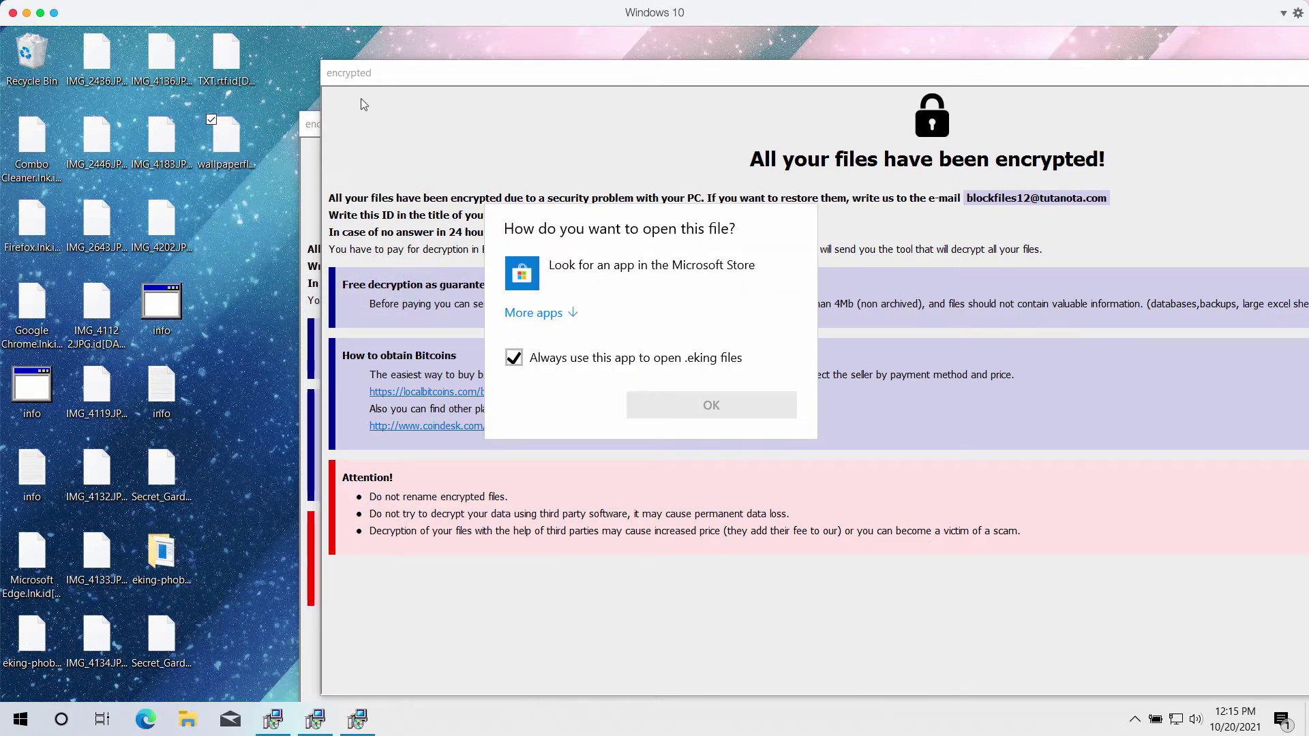
pyautogui.click(157, 232)
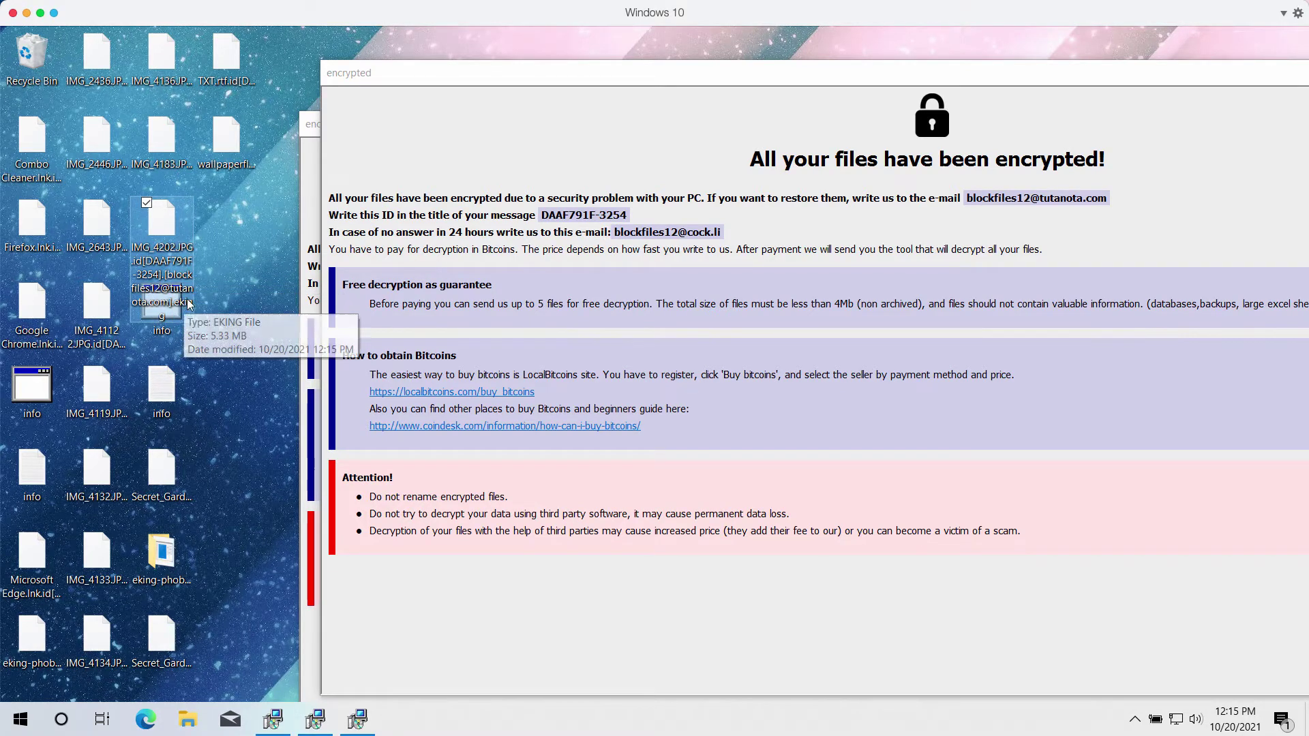
# - Reposition the ransom note window toward the upper left so it spans most of the screen
pyautogui.moveTo(473, 82); pyautogui.dragTo(231, 51)
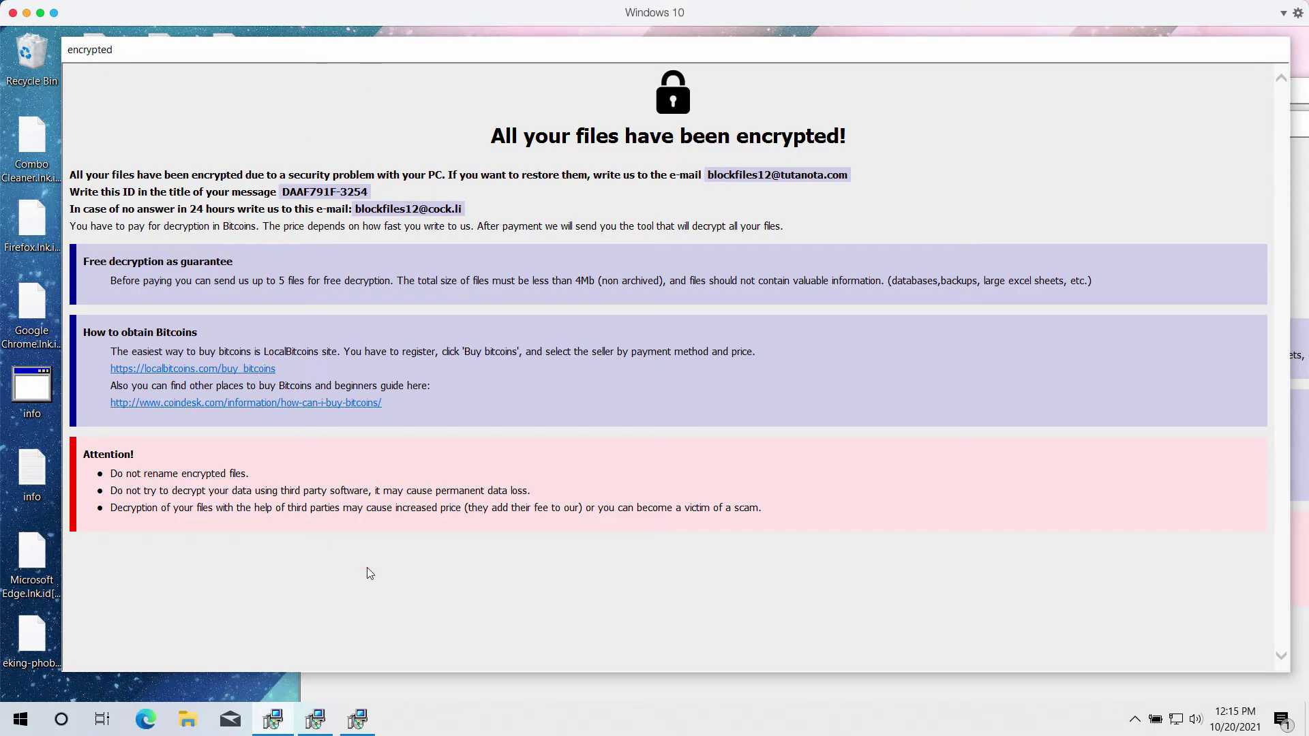
pyautogui.moveTo(325, 57); pyautogui.dragTo(316, 55)
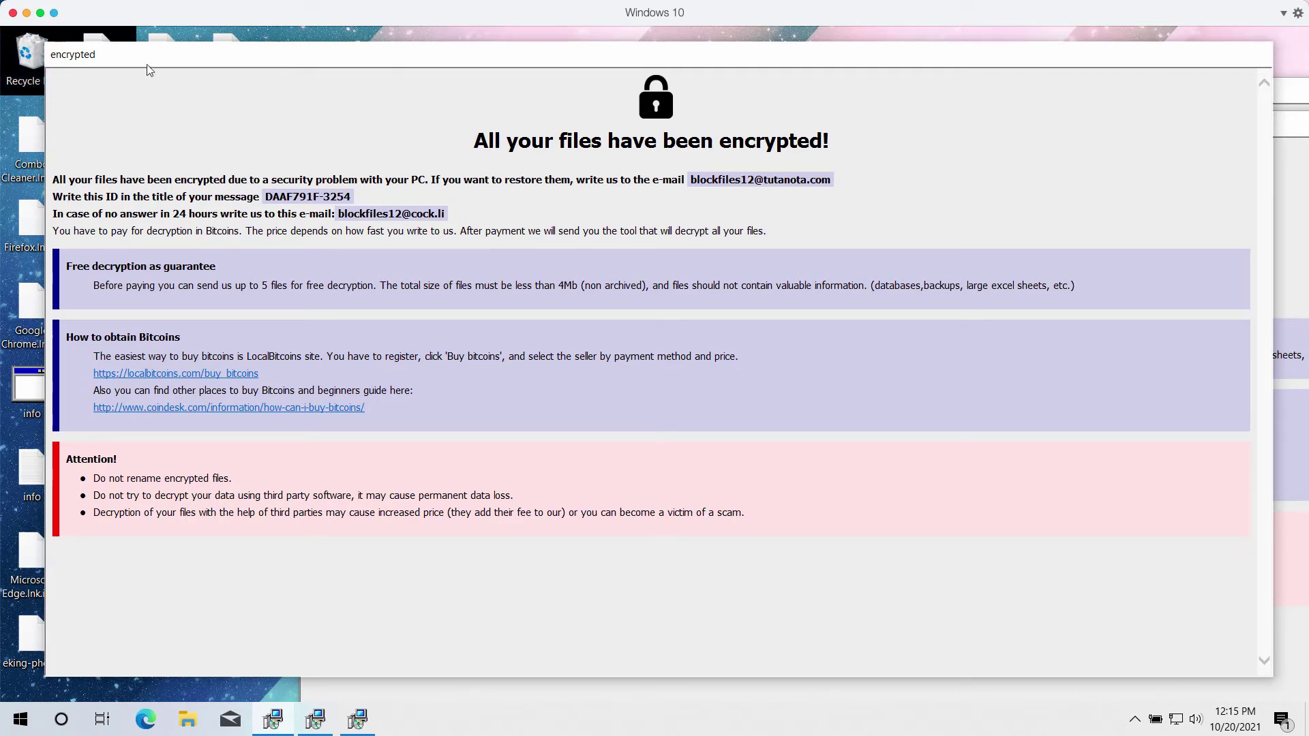
pyautogui.moveTo(171, 58); pyautogui.dragTo(193, 99)
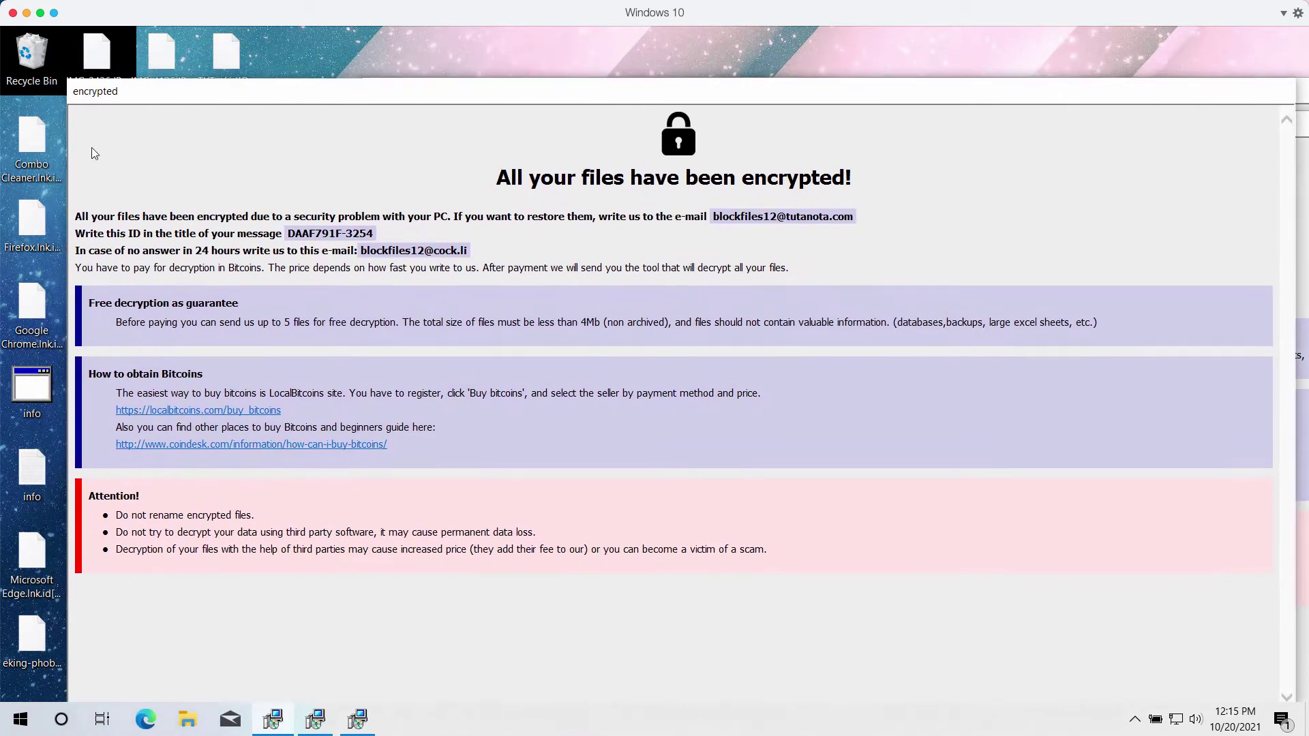
# - From Recycle Bin, browse to C: > Program Files (x86) > Internet Explorer and launch iexplore
pyautogui.click(43, 57)
pyautogui.doubleClick(44, 58)
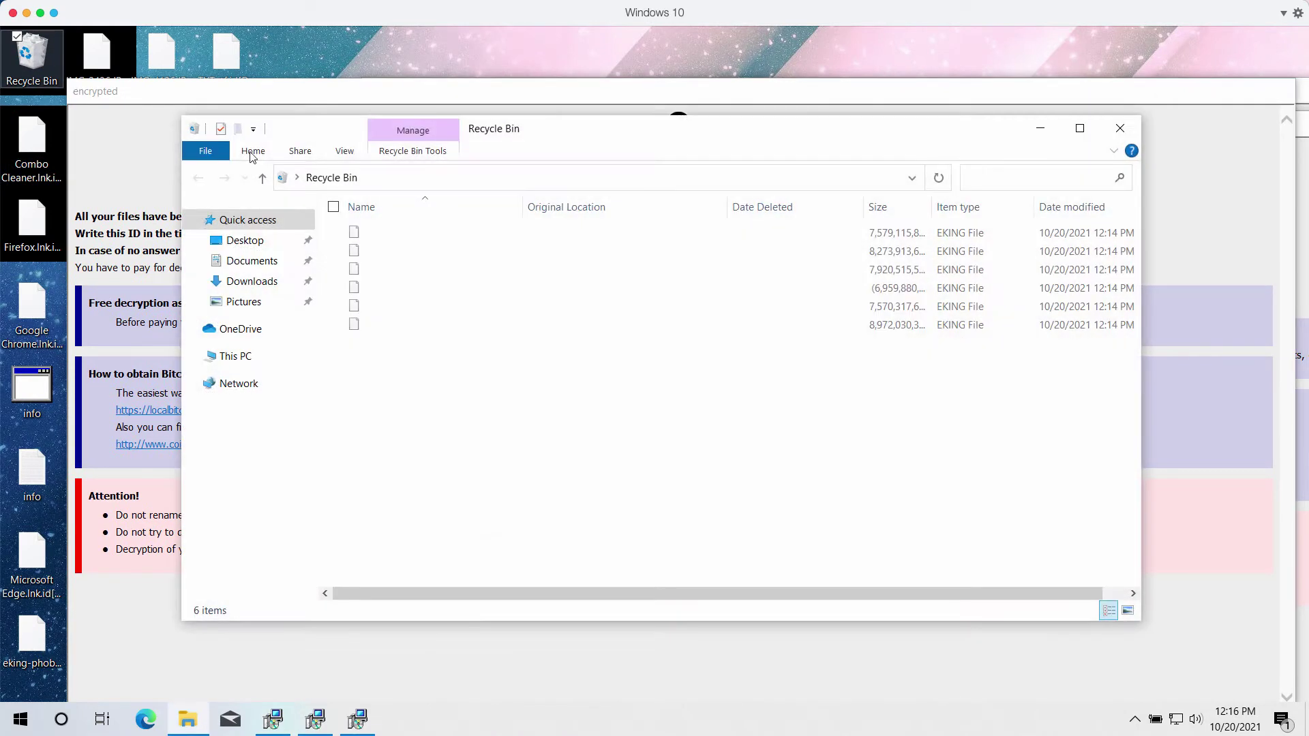
pyautogui.click(260, 366)
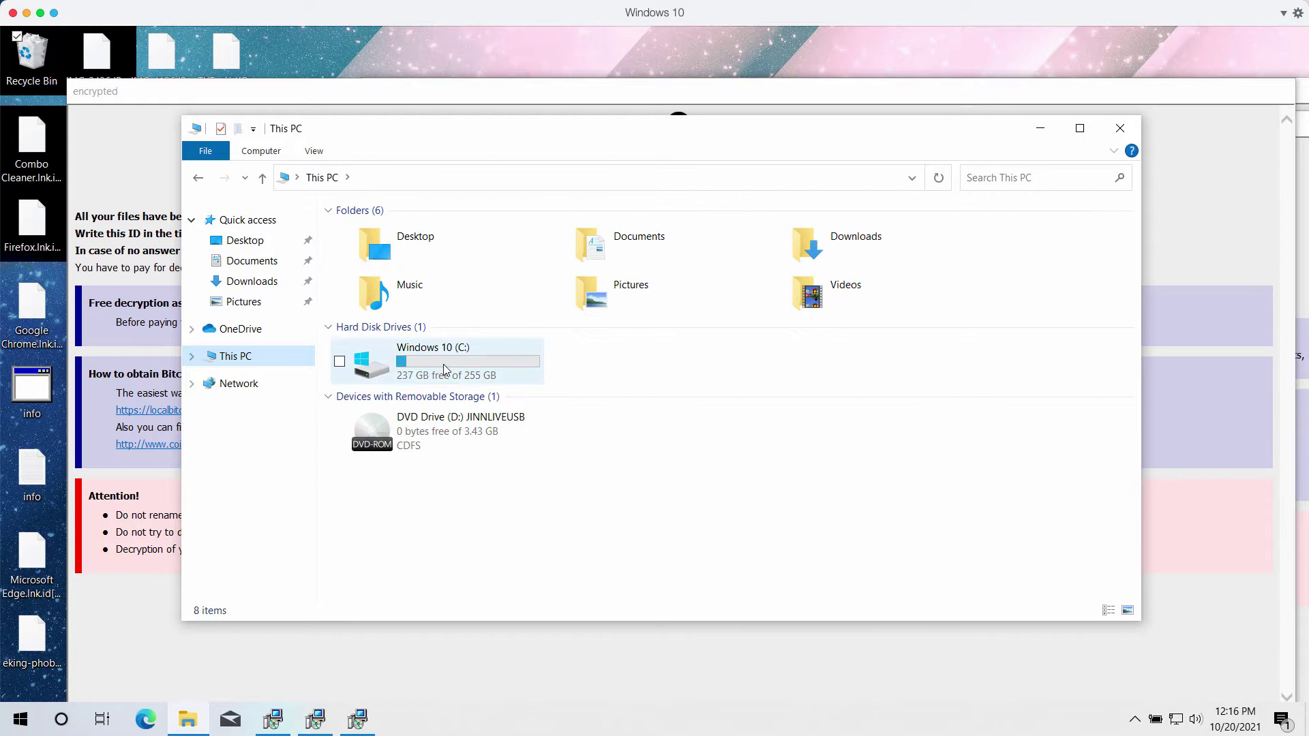
pyautogui.doubleClick(443, 364)
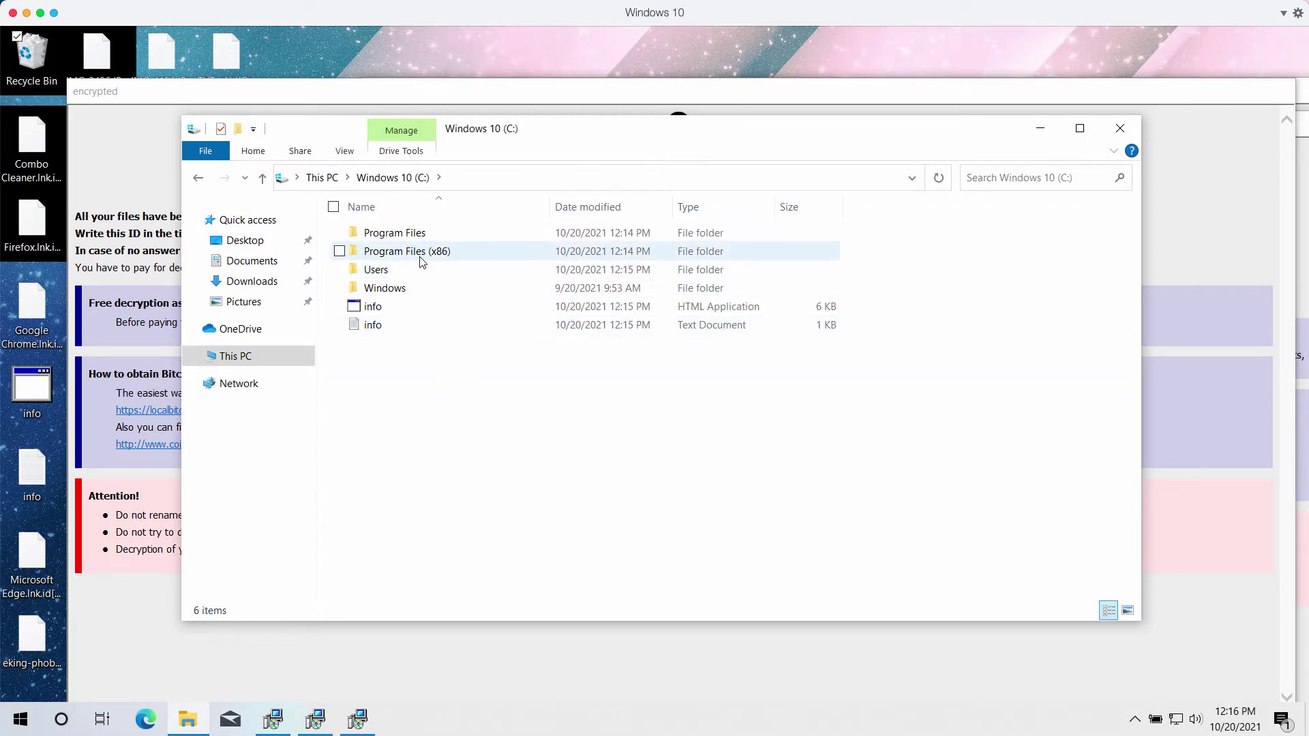
pyautogui.doubleClick(432, 258)
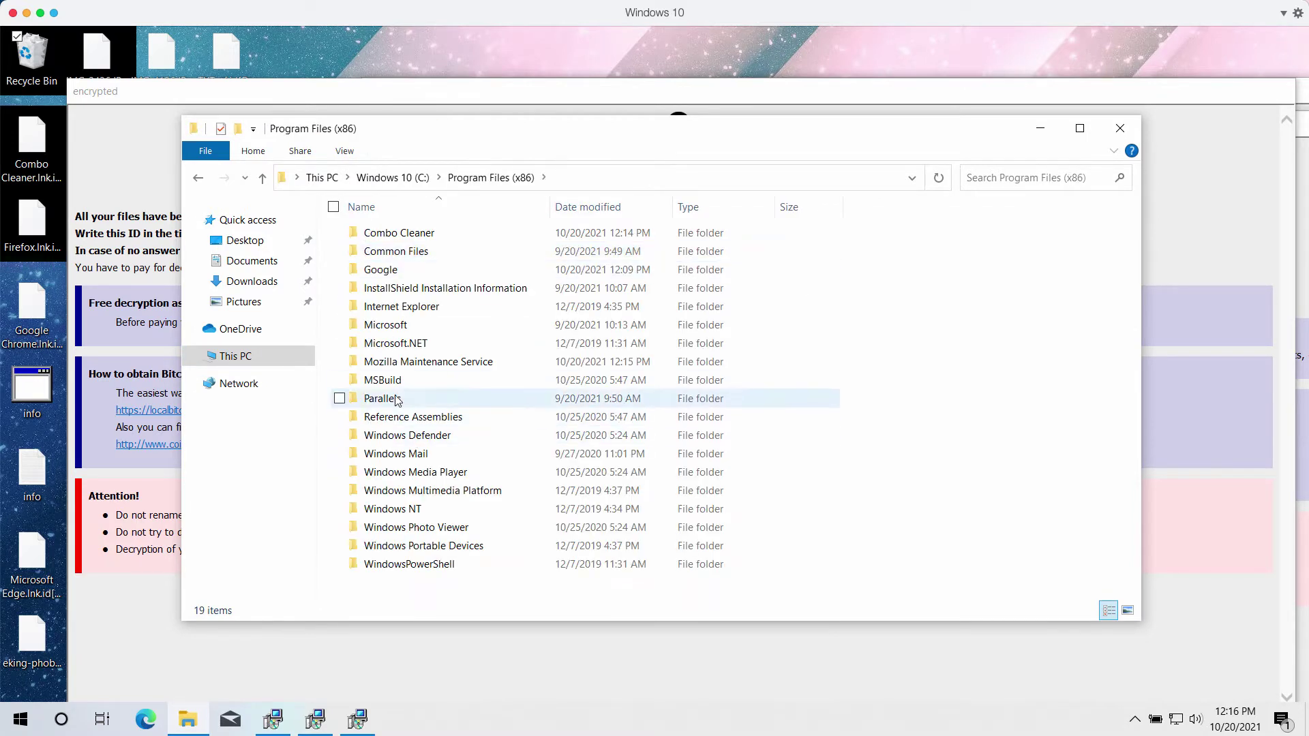
pyautogui.doubleClick(416, 307)
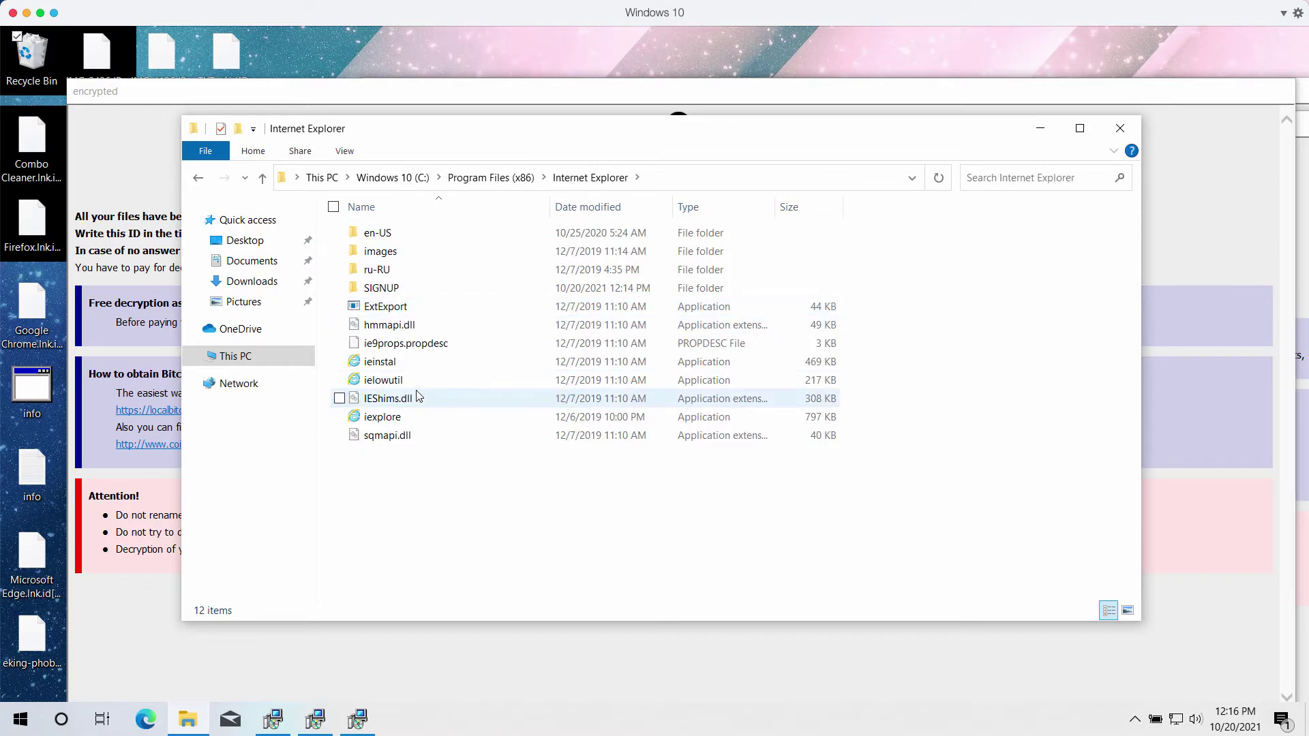
pyautogui.doubleClick(382, 417)
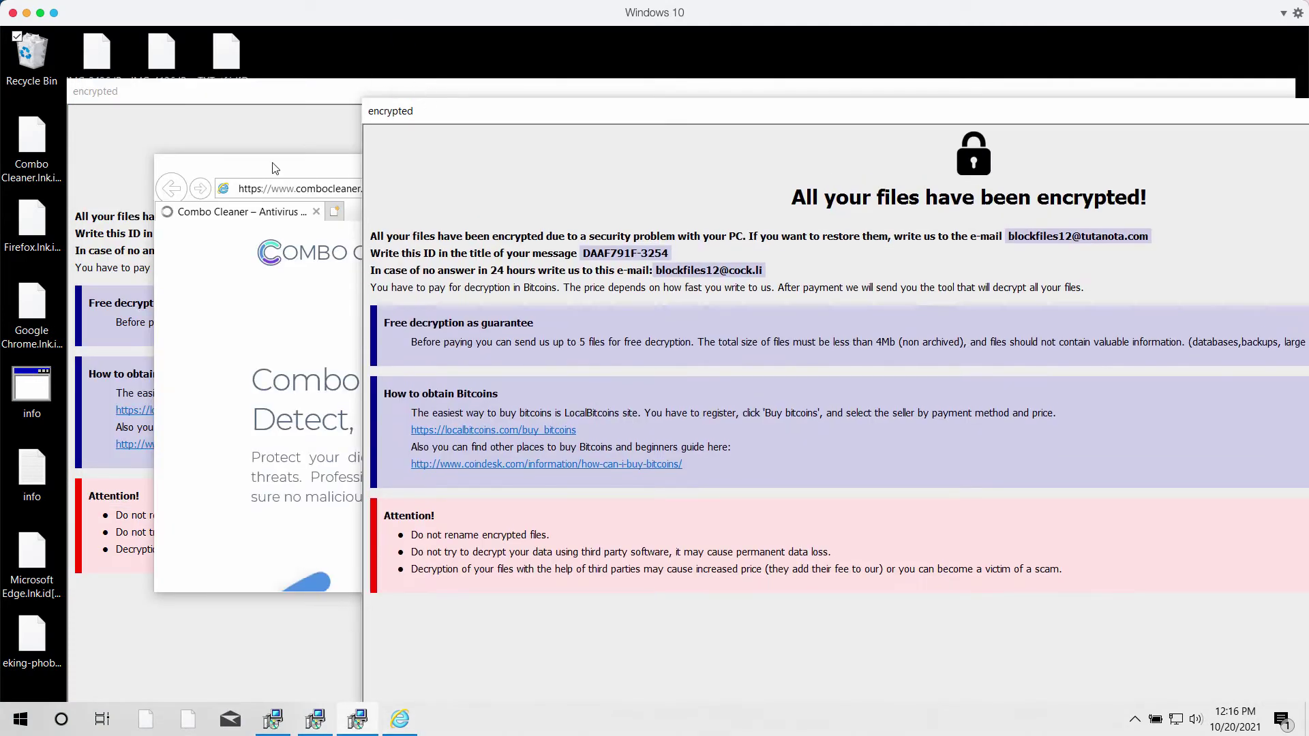
# - Bring the Combo Cleaner browser window above the ransom notes and shift it slightly right
pyautogui.click(280, 167)
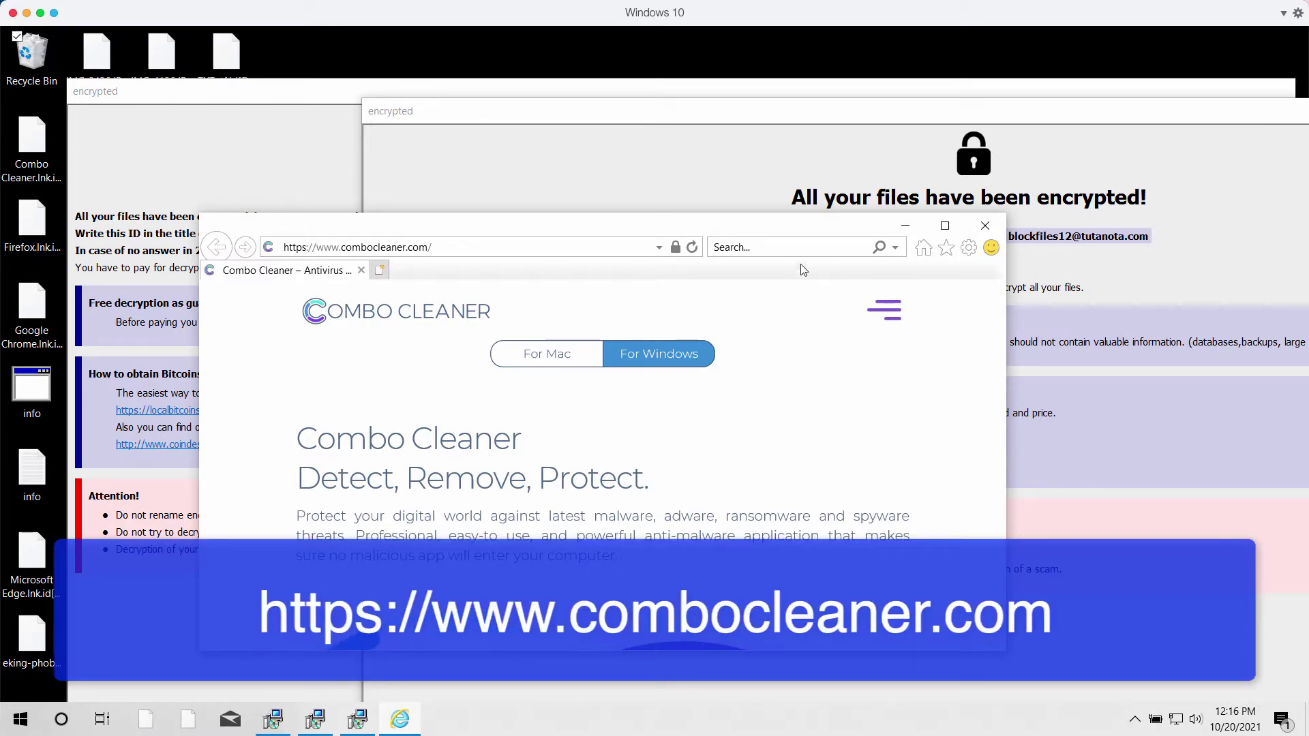
pyautogui.moveTo(647, 227); pyautogui.dragTo(669, 232)
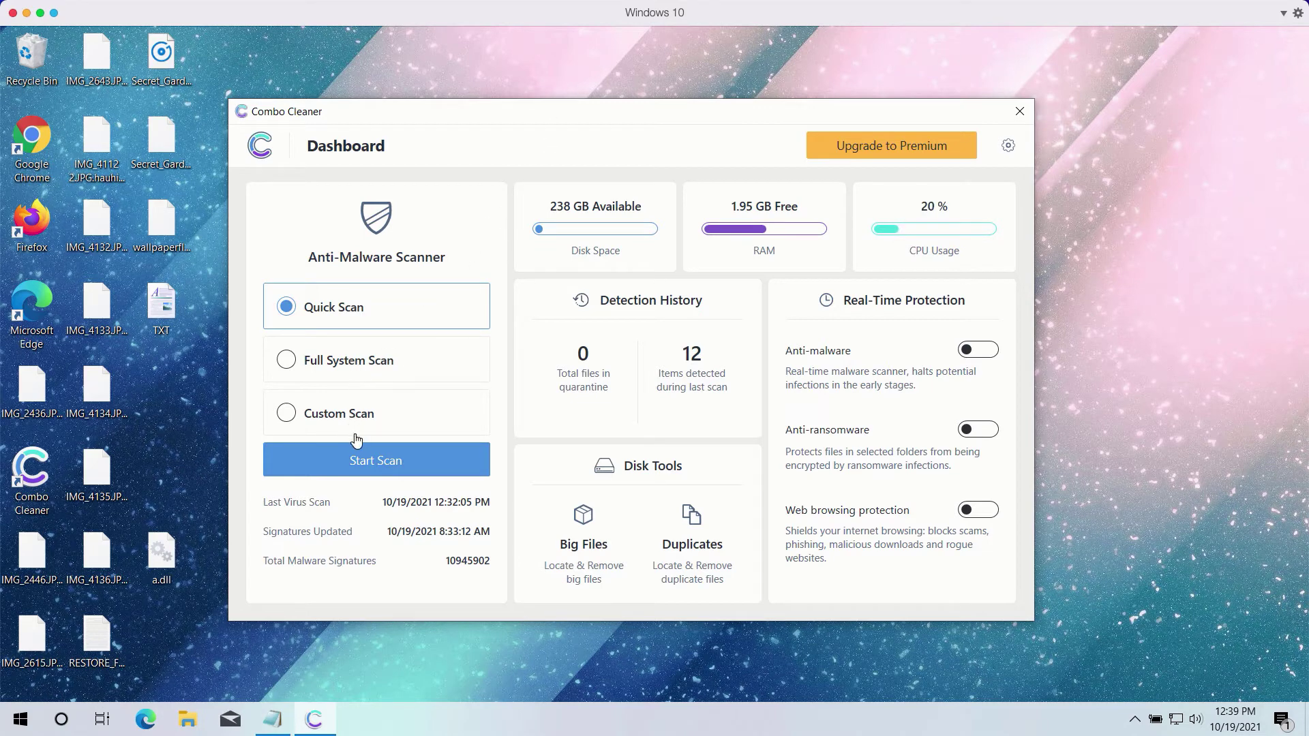
# - Start a Quick Scan from the Combo Cleaner Dashboard
pyautogui.click(409, 467)
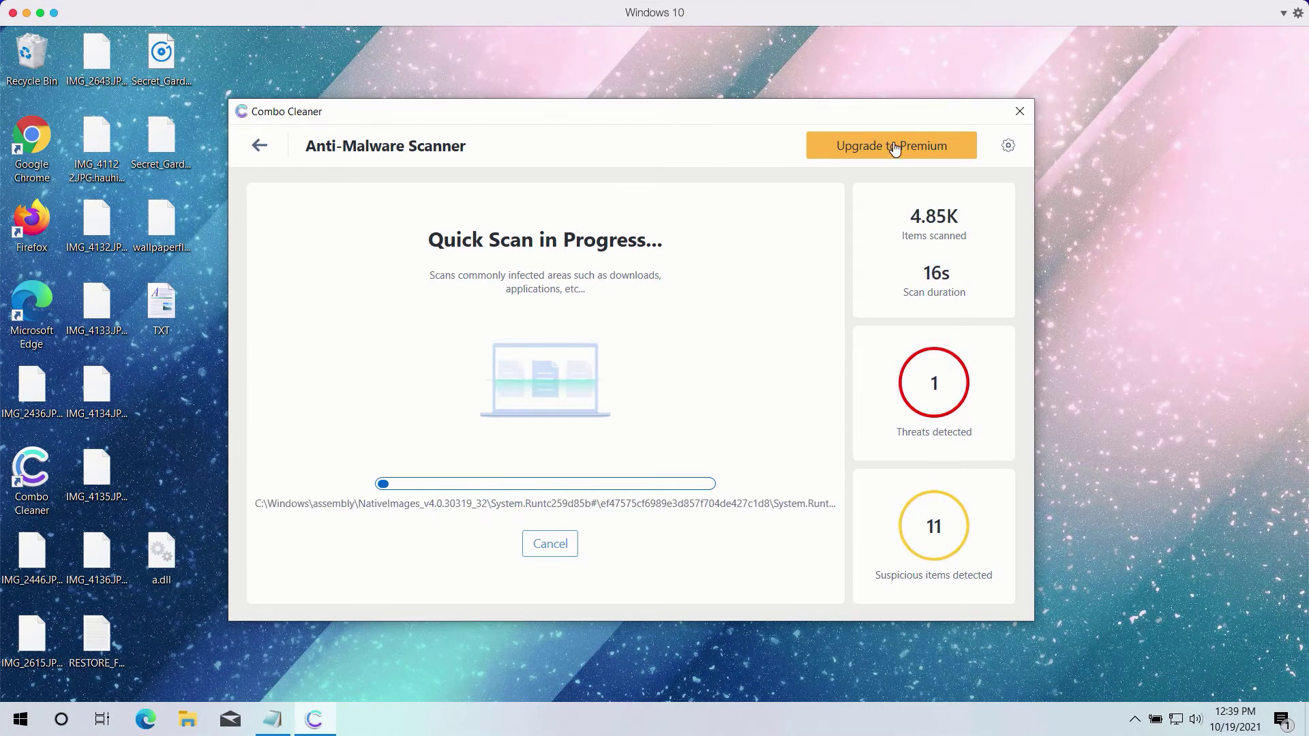
# - View the Anti-Ransomware page in Combo Cleaner's settings, with no protected folders or trusted programs
pyautogui.click(1008, 147)
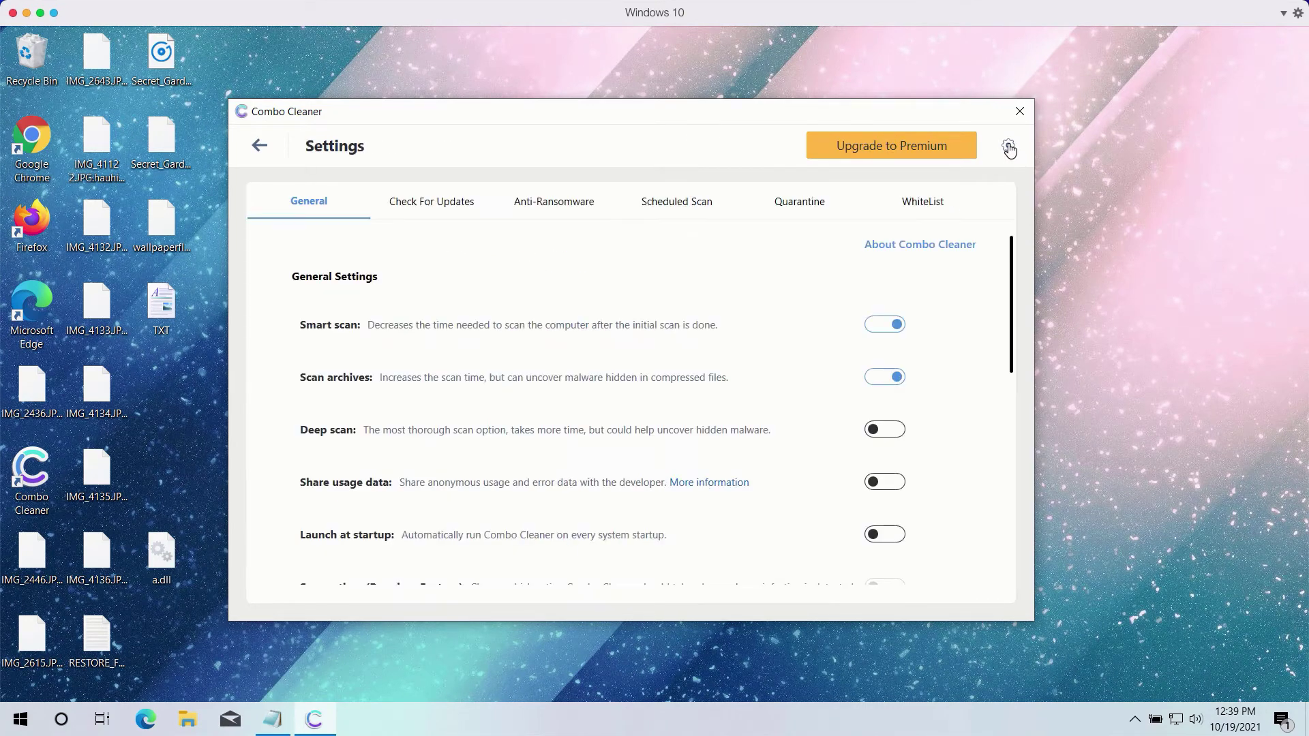
pyautogui.click(552, 212)
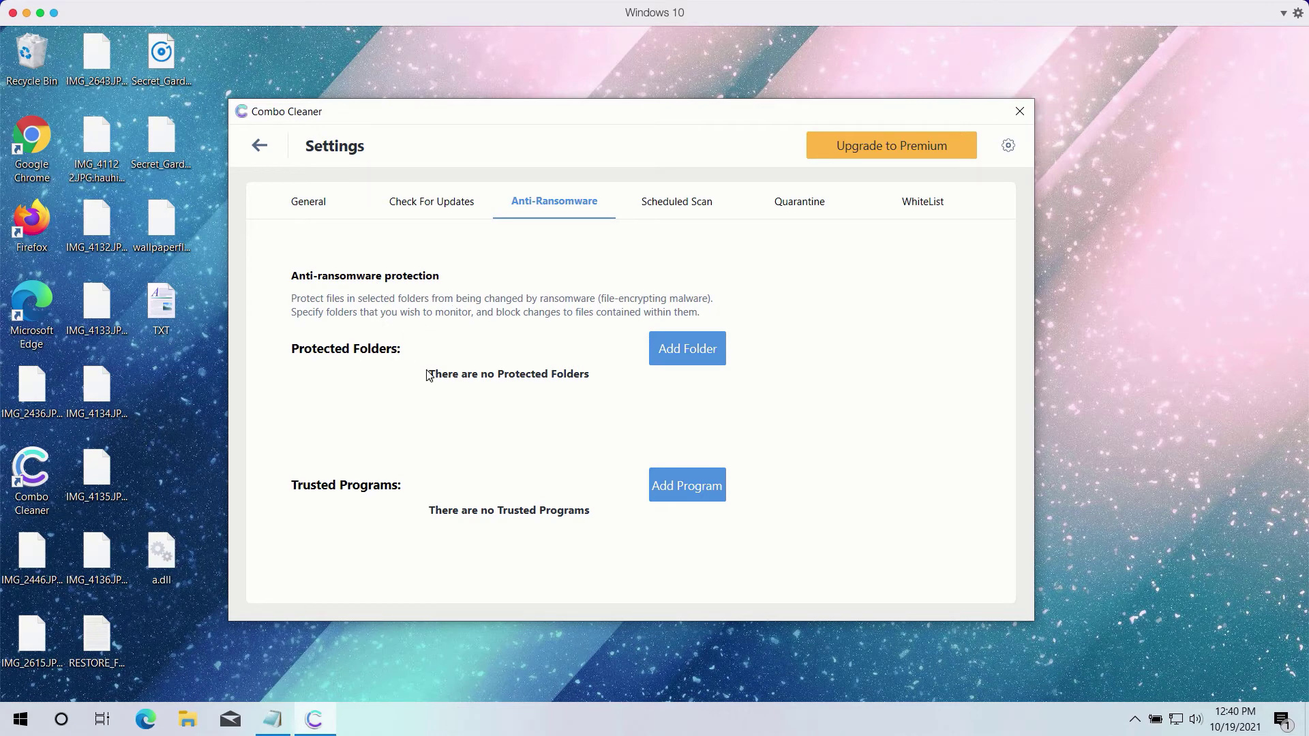
# - From the Dashboard, open the running Quick Scan and cancel it, confirming with Yes
pyautogui.click(260, 146)
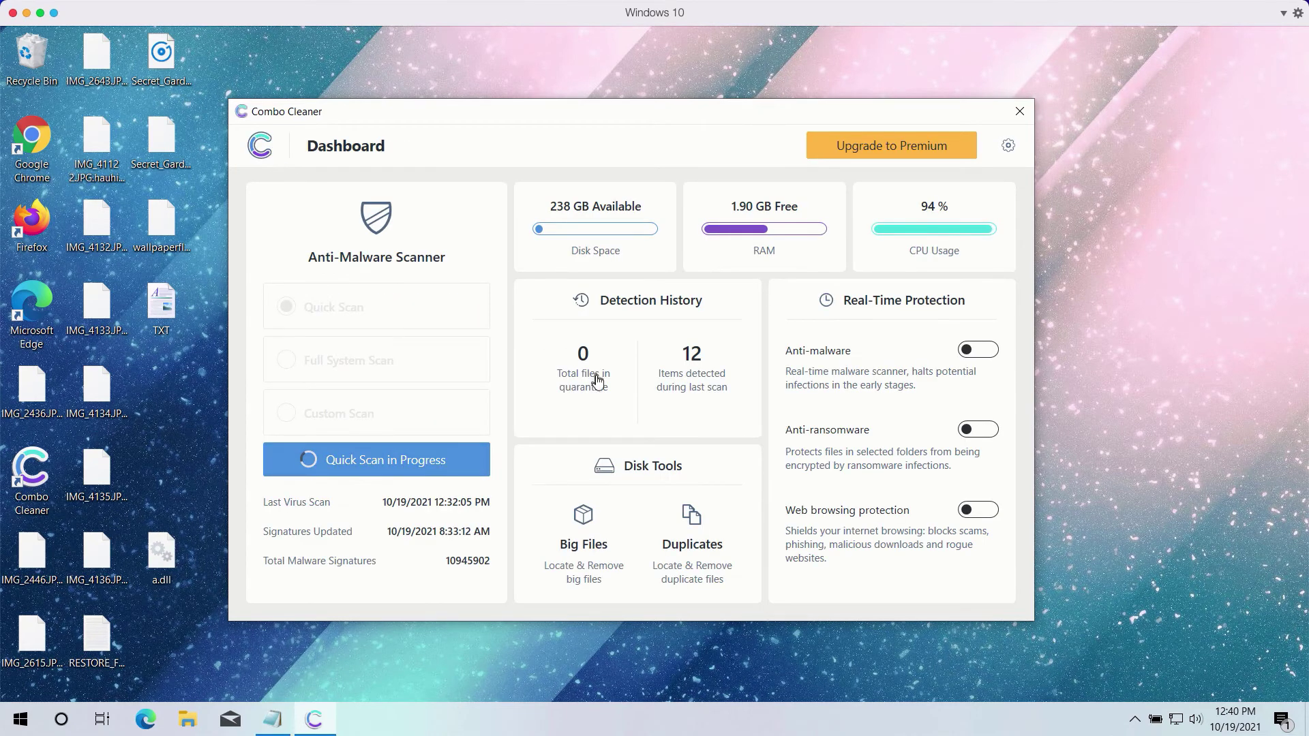
pyautogui.click(440, 466)
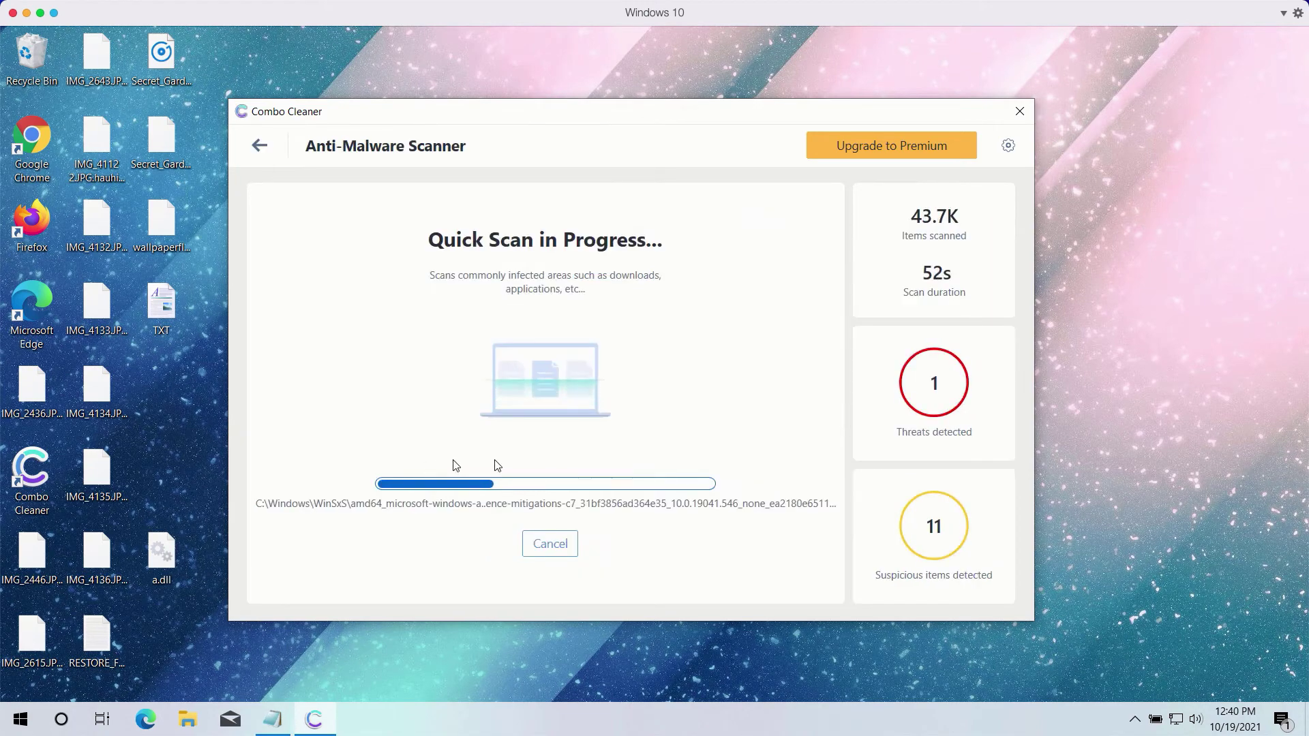
pyautogui.click(572, 548)
pyautogui.click(617, 468)
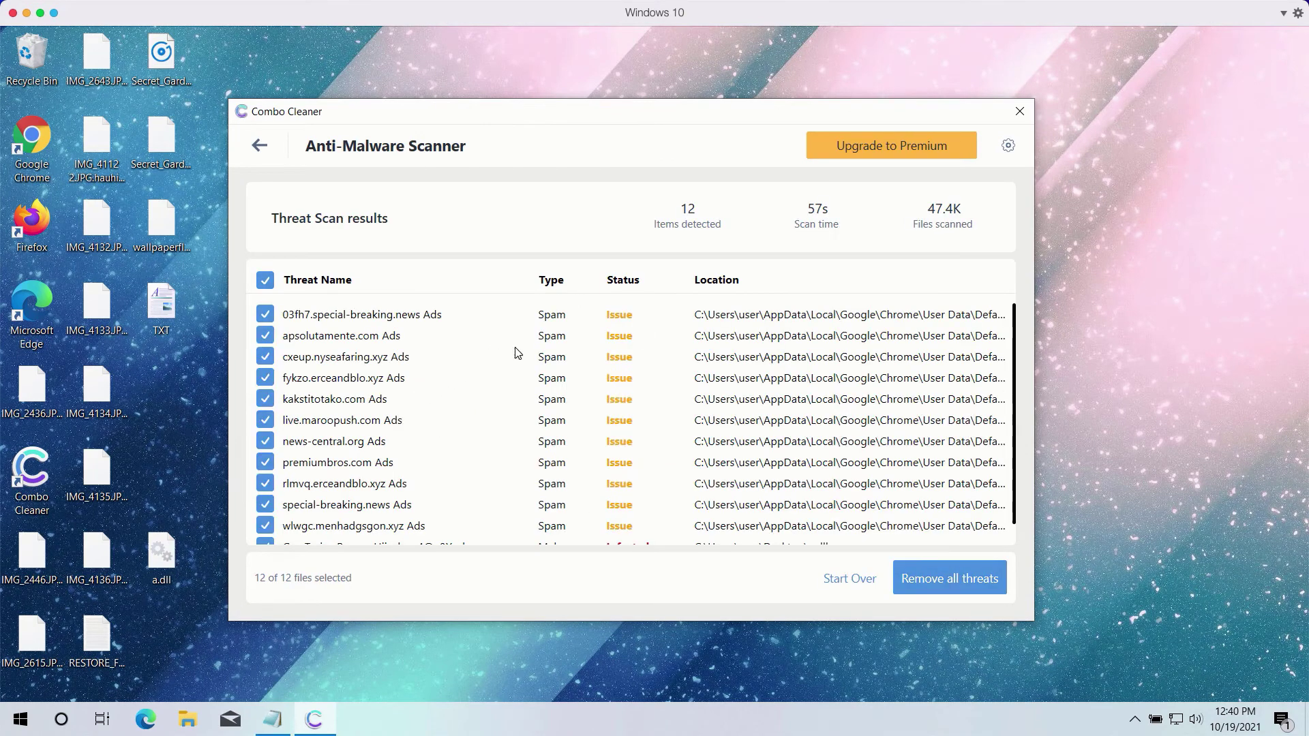
# - Scroll the Threat Scan results list of 12 items down to the Trojan a.dll entry
pyautogui.scroll(-1, 761, 447)
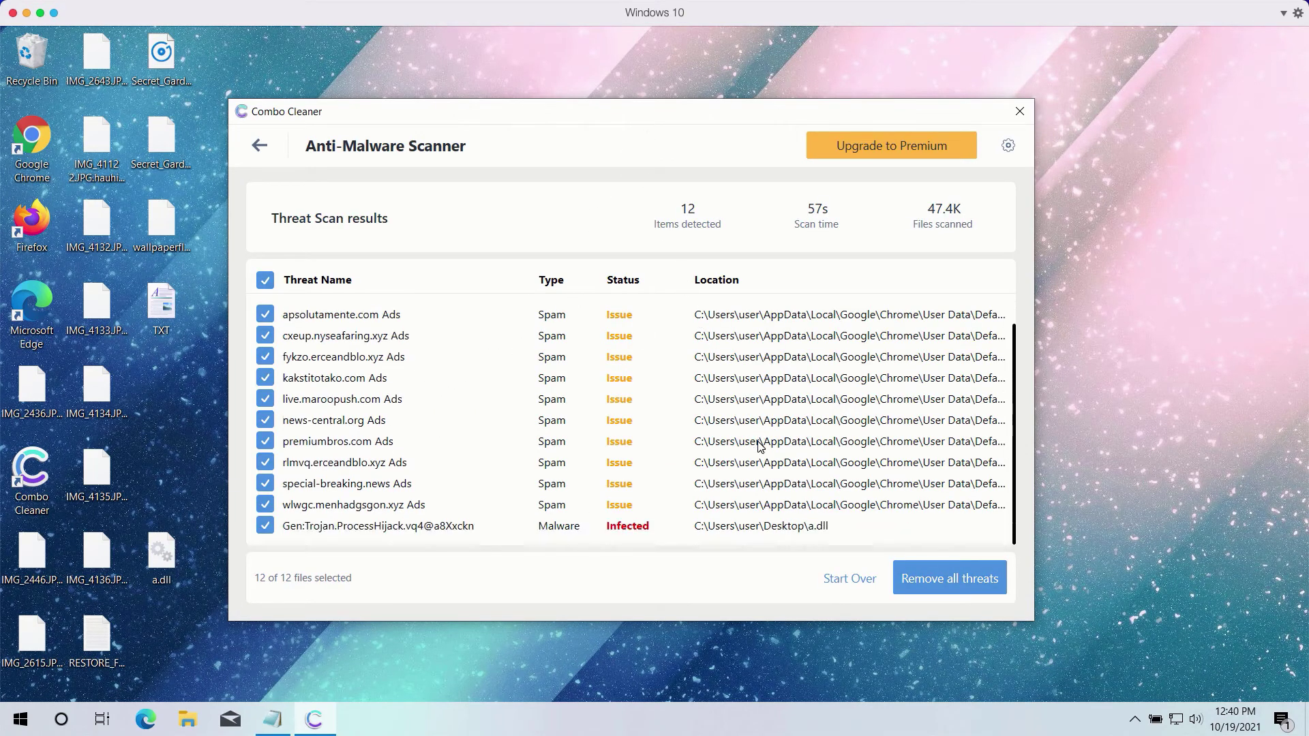
pyautogui.scroll(1, 665, 401)
pyautogui.scroll(-1, 665, 401)
pyautogui.scroll(1, 517, 424)
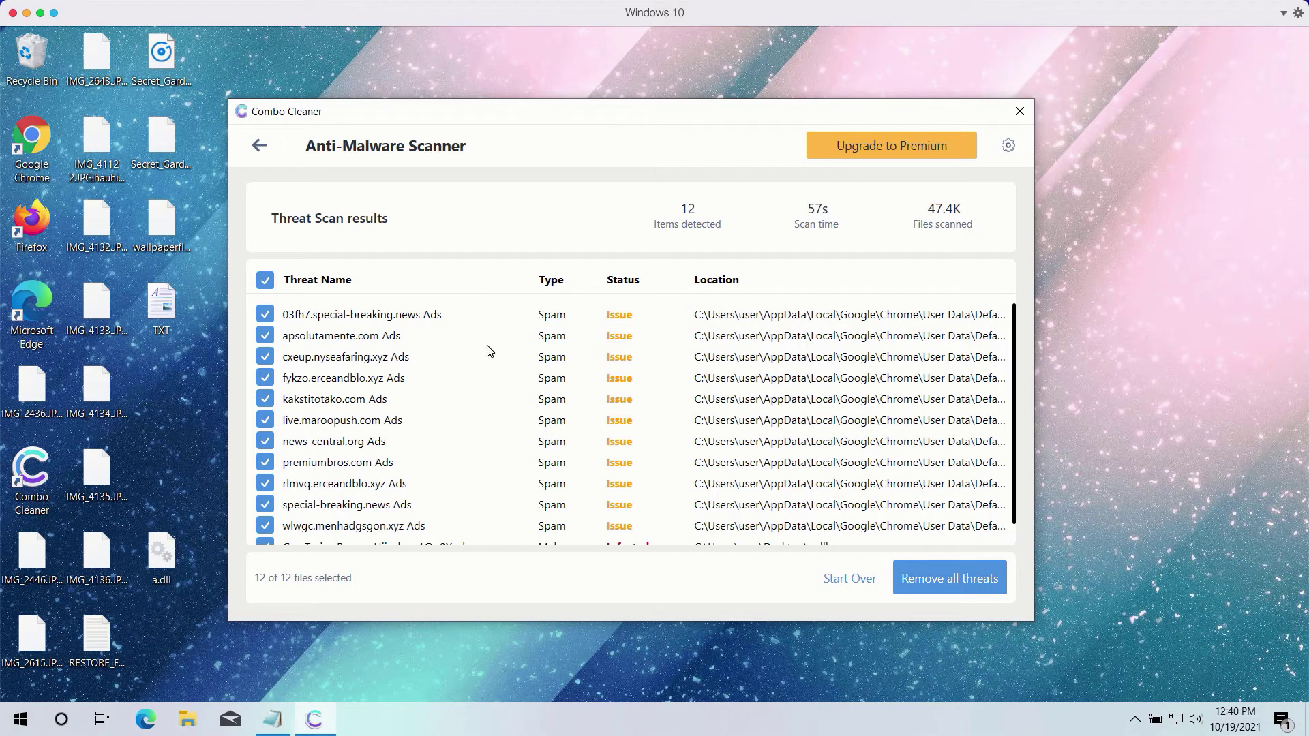
pyautogui.scroll(-1, 488, 352)
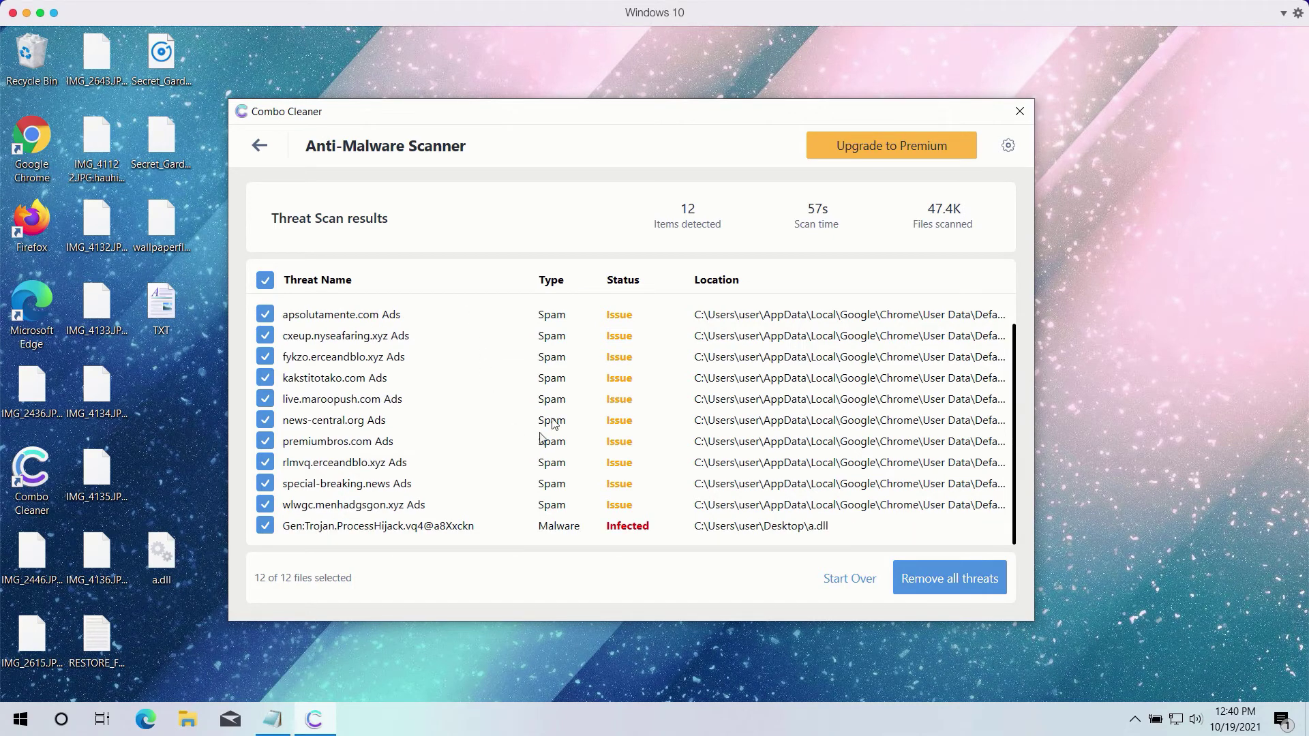